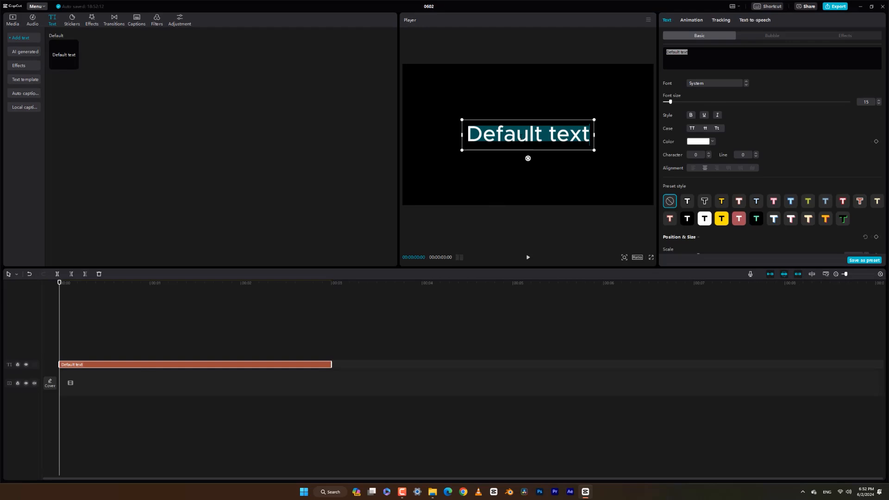
Replace the default text with "WELCOME" and "TO" on two lines
type("WELCOM")
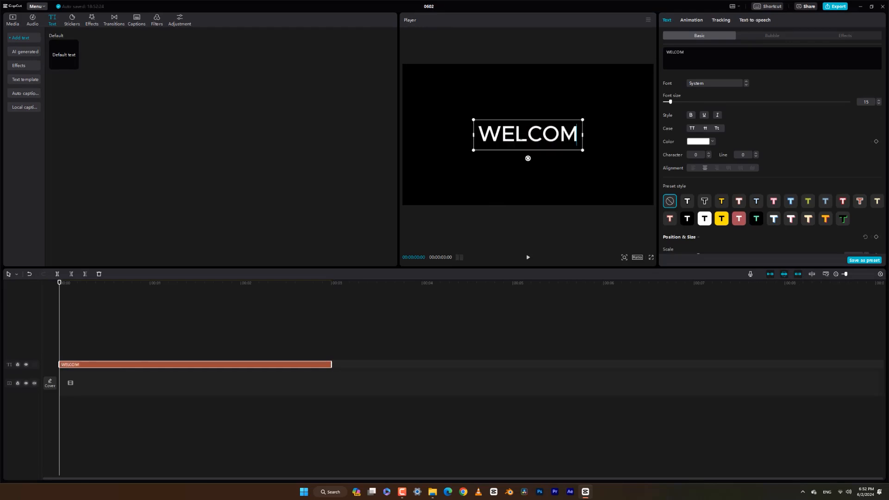
type("E TO")
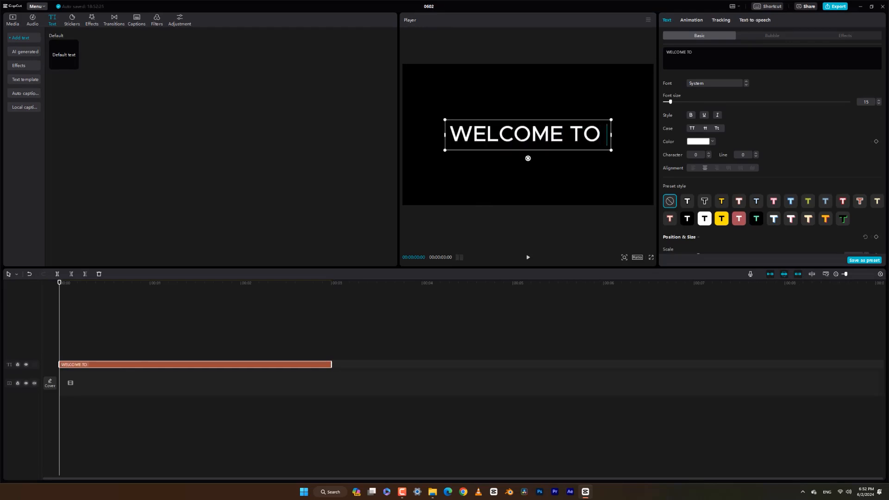
key("Return")
left_click(477, 192)
Add a second default text clip above the first, move it below WELCOME TO in the frame, and change it to "SRI LANKA"
left_click_drag(69, 53, 121, 354)
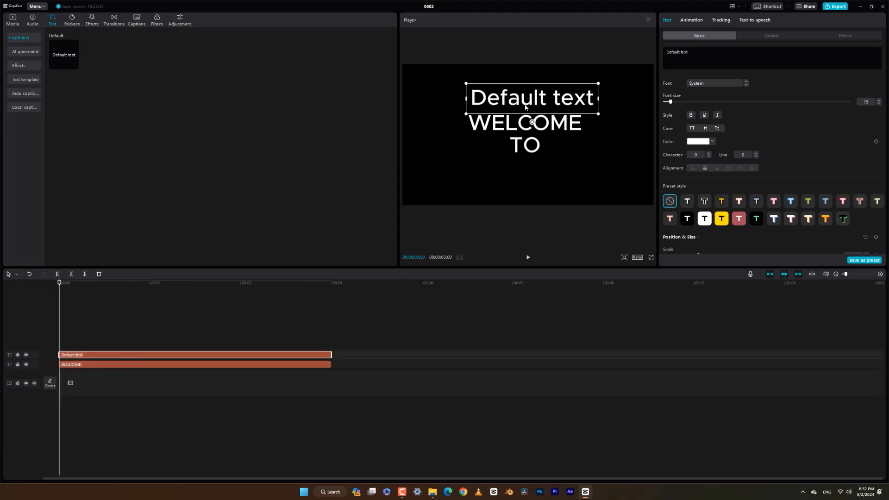
left_click_drag(529, 102, 520, 175)
double_click(520, 175)
type("SR")
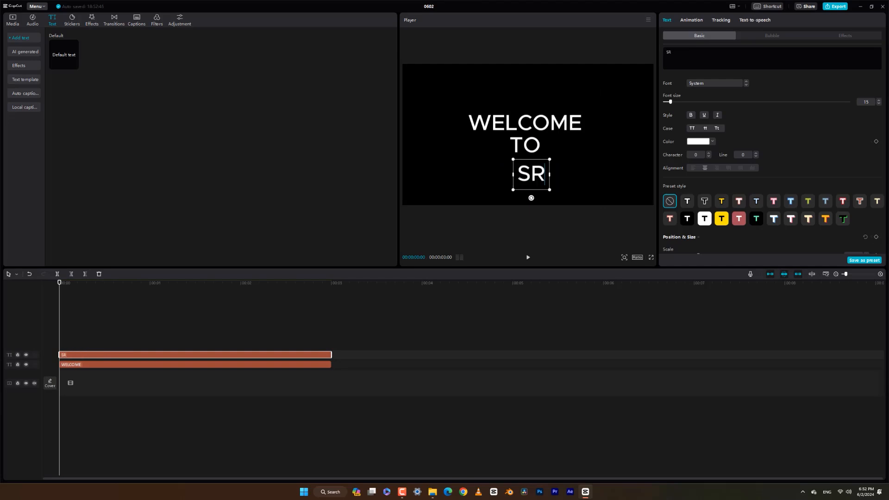
type("I LANKA")
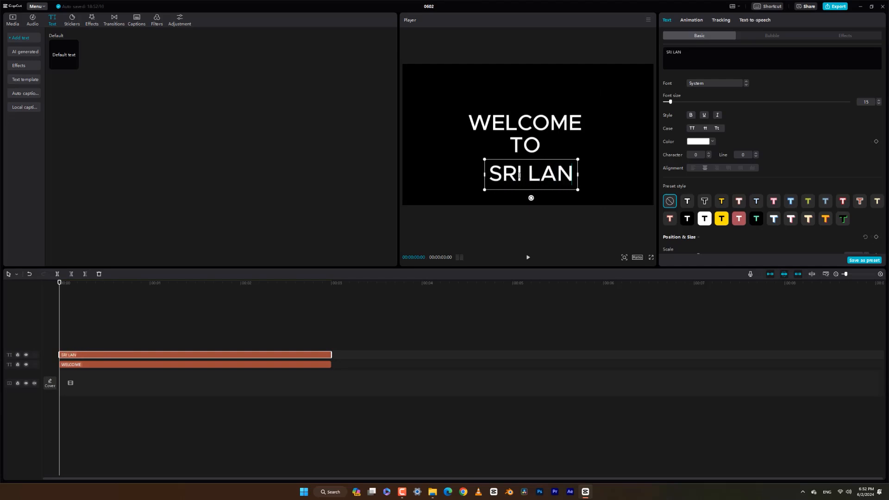
Move the WELCOME TO text higher in the frame and set its font to ZY Resolve
left_click(510, 153)
left_click_drag(522, 129, 527, 105)
left_click(715, 83)
left_click(716, 135)
Set the SRI LANKA text's font to ZY Resolve and enlarge it to nearly the frame's width
left_click(579, 177)
double_click(578, 178)
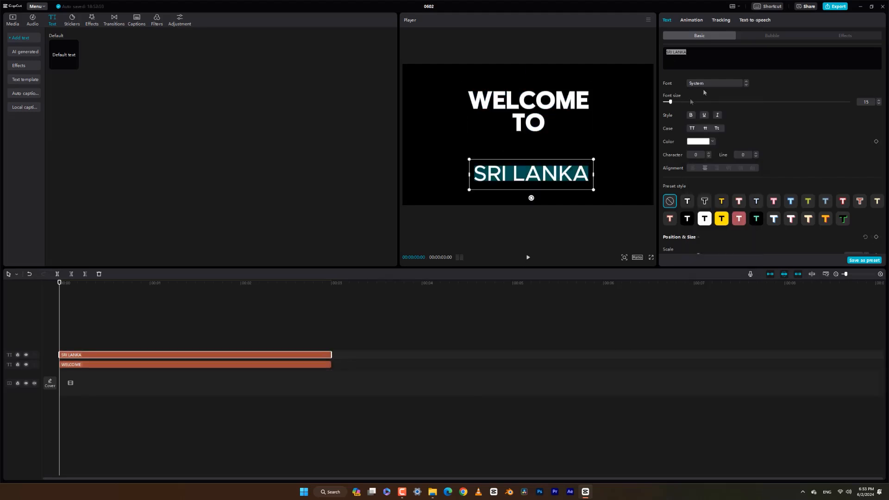
left_click(716, 83)
left_click(715, 115)
left_click_drag(464, 159, 442, 161)
Remove the line break in the first text so that WELCOME TO sits on one line
double_click(516, 121)
left_click(513, 124)
key("BackSpace")
Enlarge WELCOME TO and position it closely above SRI LANKA, with both texts centred in the frame
left_click_drag(534, 111, 531, 114)
left_click_drag(443, 97, 430, 94)
left_click_drag(518, 121, 517, 113)
left_click_drag(537, 156, 533, 149)
left_click_drag(536, 102, 536, 108)
Extend both text clips on the timeline to a duration of 12 seconds
left_click(117, 346)
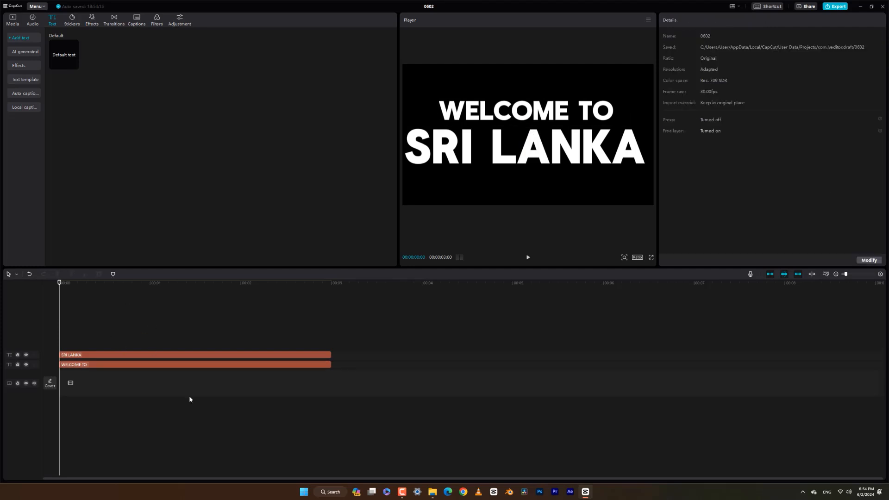
left_click_drag(277, 339, 287, 390)
left_click_drag(330, 361, 719, 355)
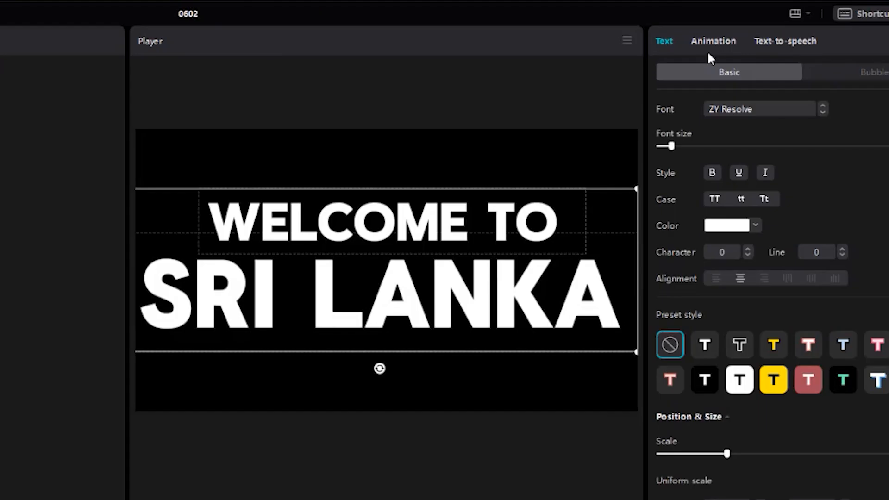
Apply the Flipping In animation to both text clips, preview it, and set its duration to 5.0 s
left_click(691, 21)
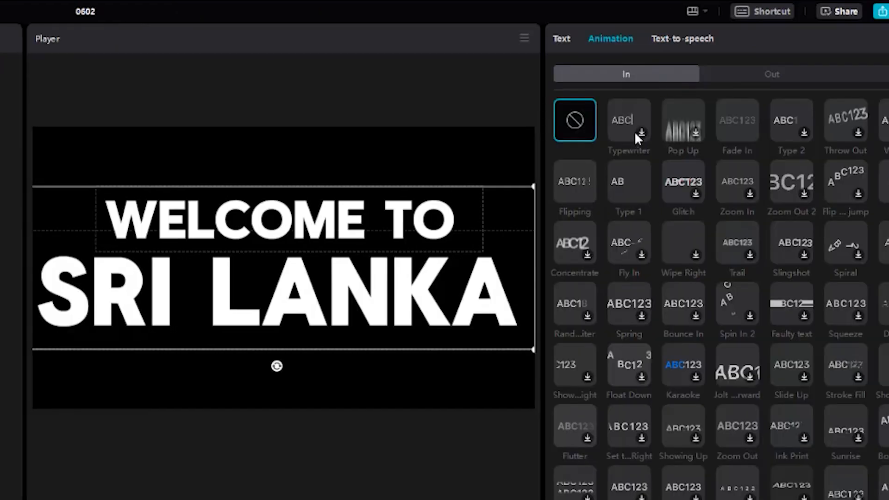
left_click(581, 188)
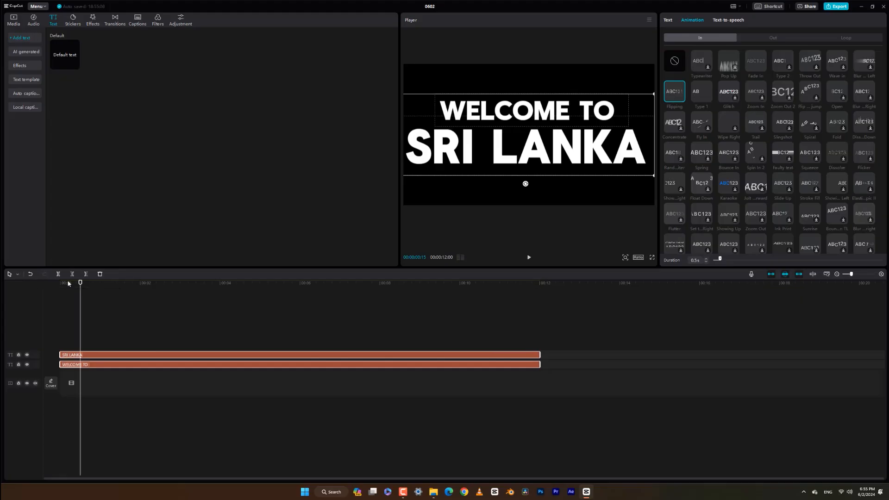
left_click(47, 281)
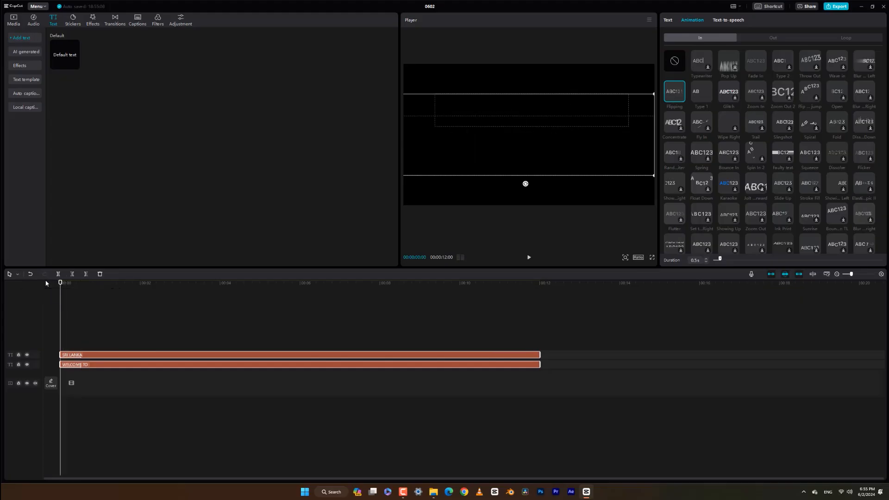
key("space")
key("space")
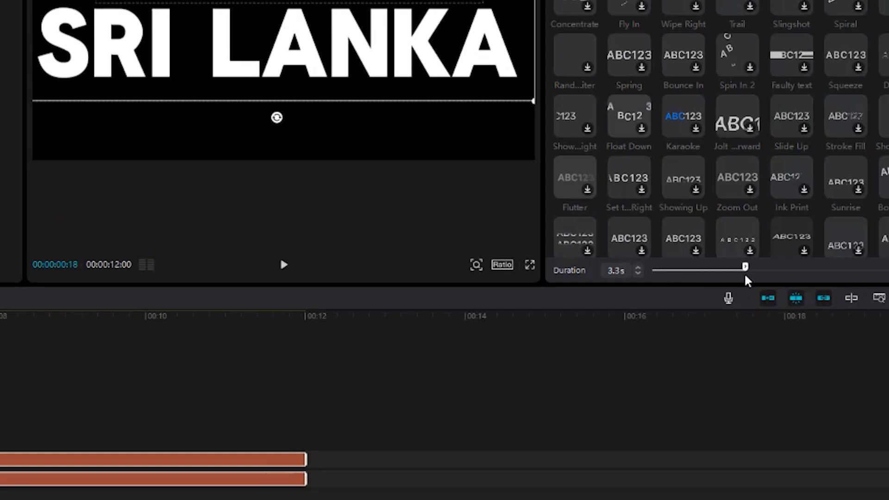
left_click_drag(745, 276, 786, 275)
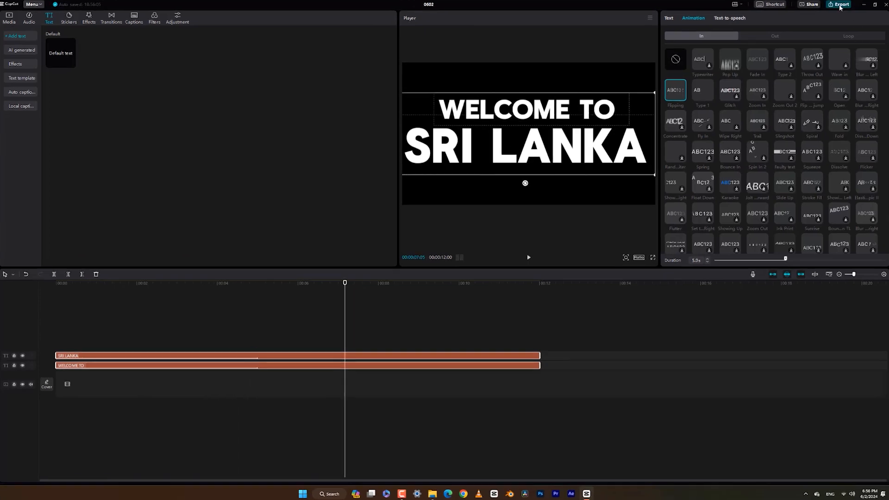
Export the title as 0602 in 1080P mp4 at 30fps to the "Welcome to sri lanka resourses" folder, without sharing it
left_click(840, 5)
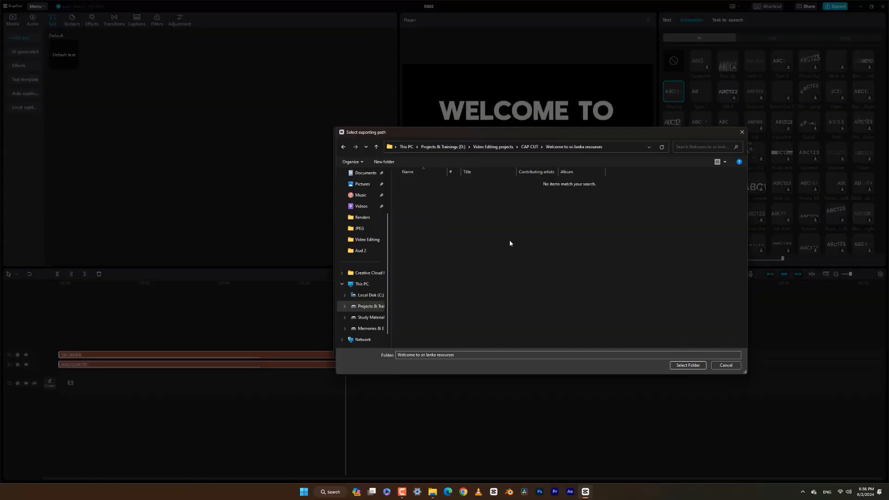
left_click(688, 365)
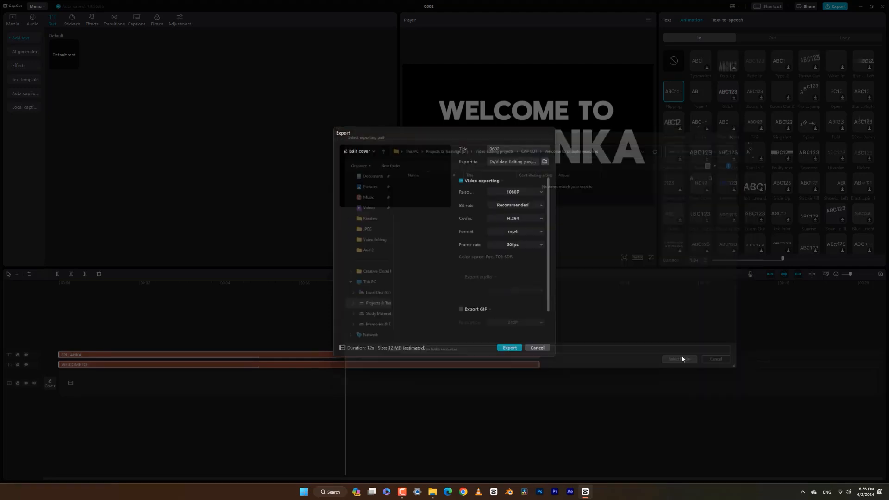
left_click(510, 348)
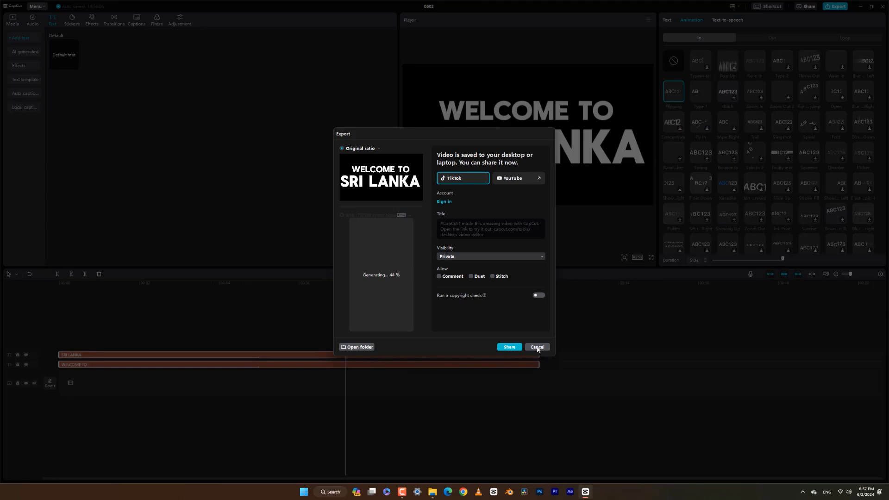
left_click(538, 348)
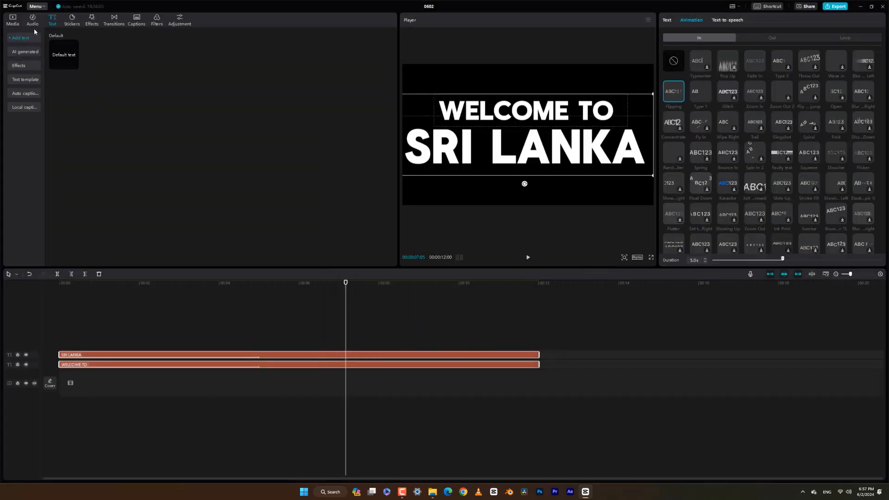
Import 0602.mp4, the Dance Of The Gypsies music and the Video Stabalizer-Trinco_1.mp4 landscape video into the project's media
left_click(13, 21)
left_click(213, 148)
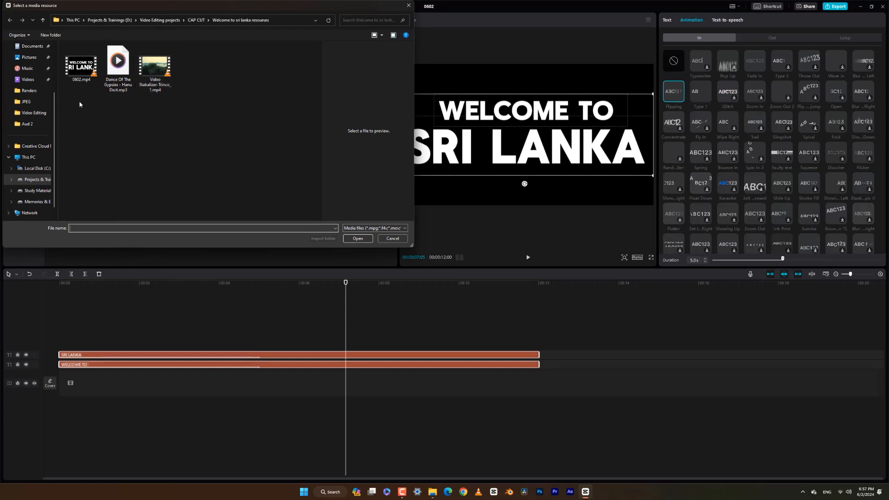
key("ctrl+a")
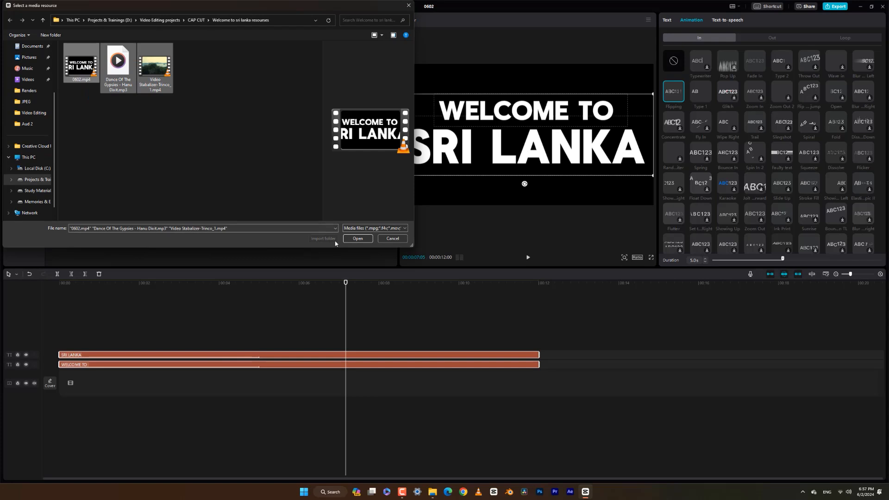
left_click(358, 238)
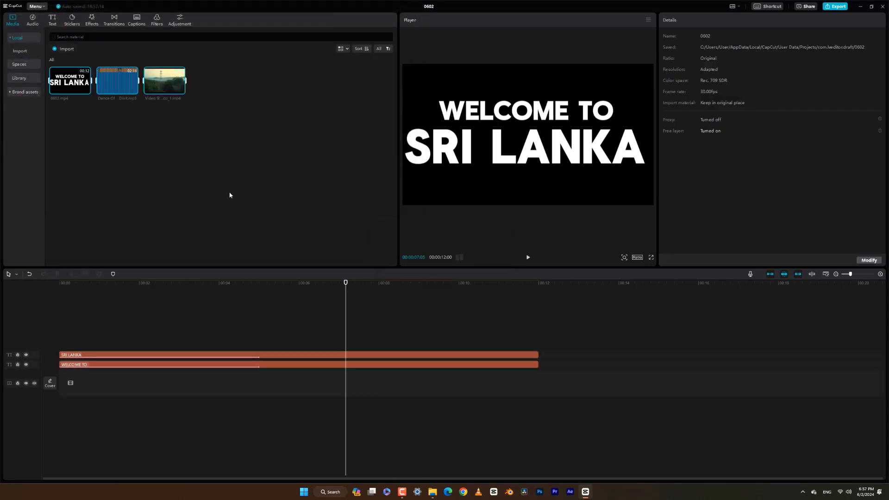
left_click(165, 205)
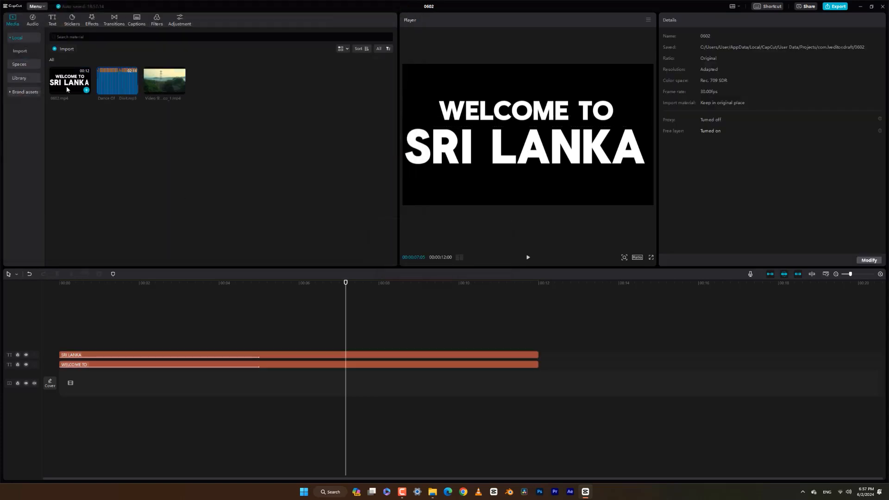
Place 0602.mp4 on a track above the text clips and delete both original text clips
left_click_drag(68, 85, 95, 350)
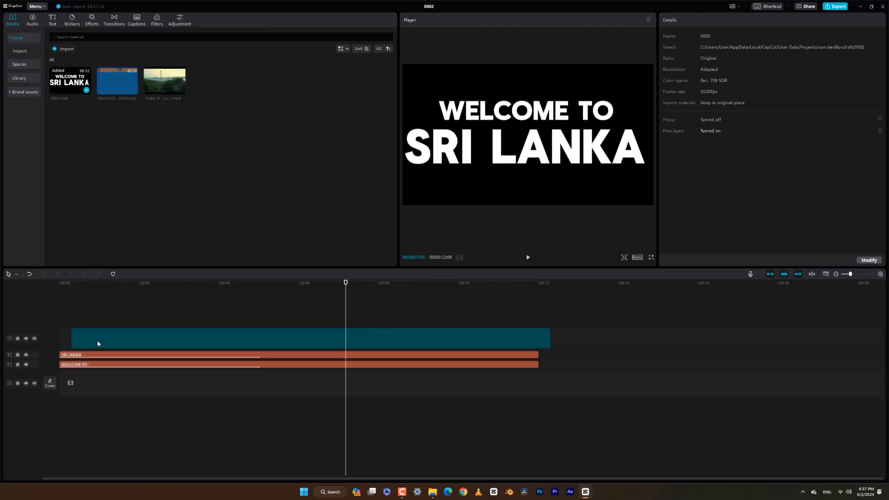
left_click(110, 365)
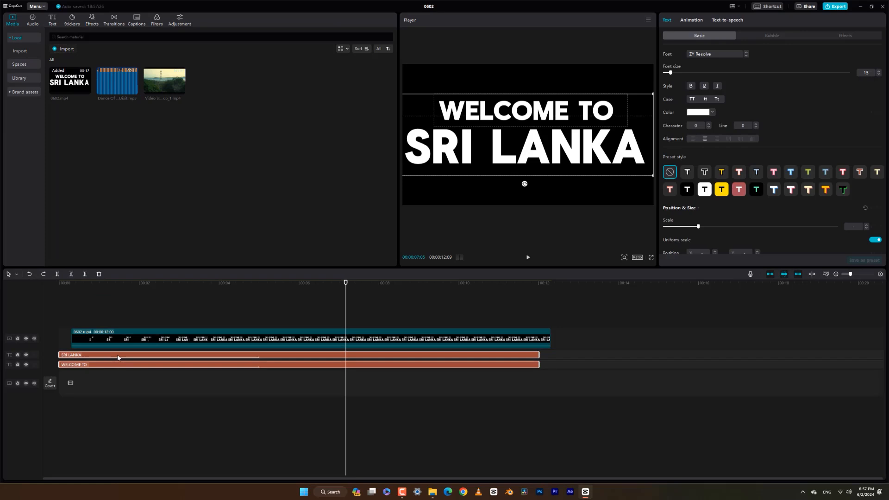
right_click(117, 358)
left_click(129, 388)
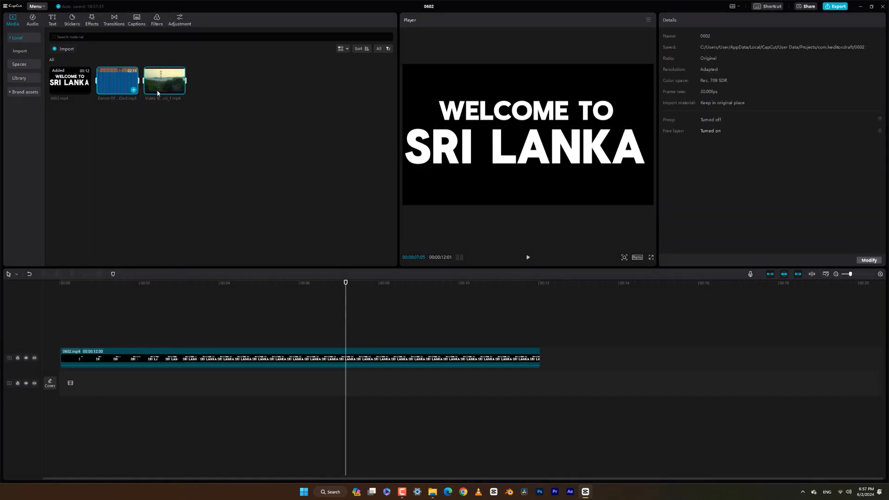
Add the landscape video to the main track with the music beneath it, and play the sequence from the start
left_click_drag(163, 88, 59, 394)
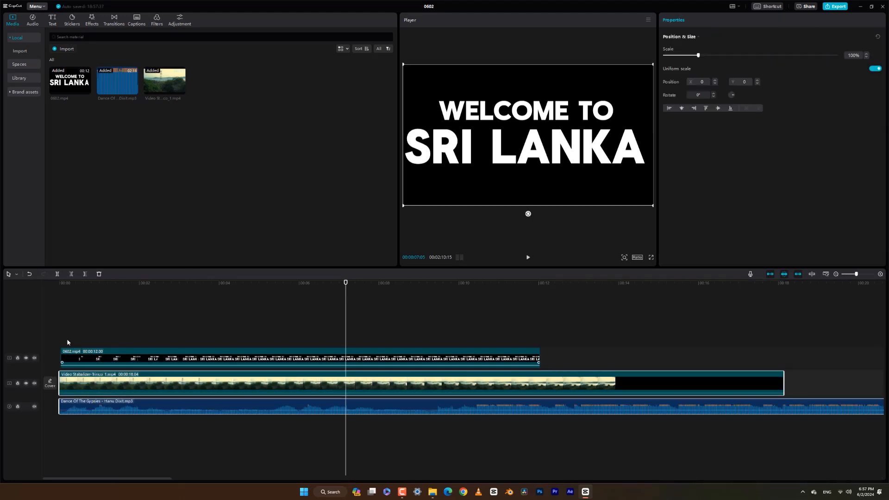
key("Home")
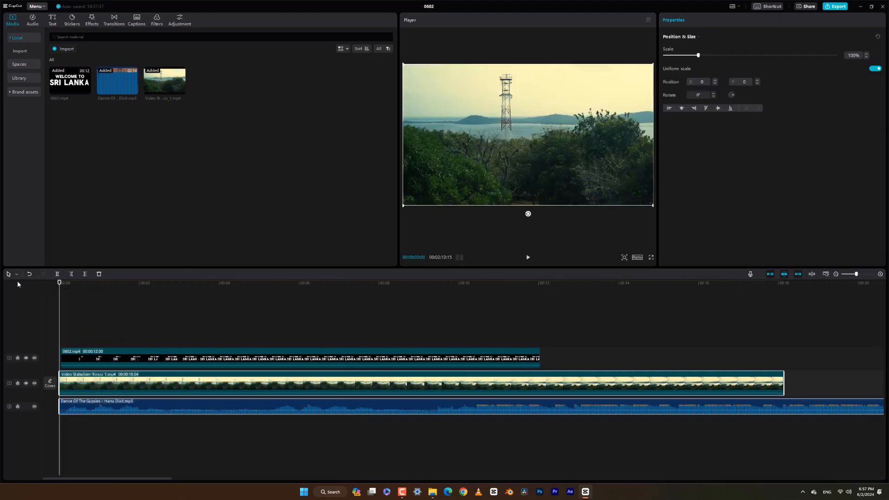
key("space")
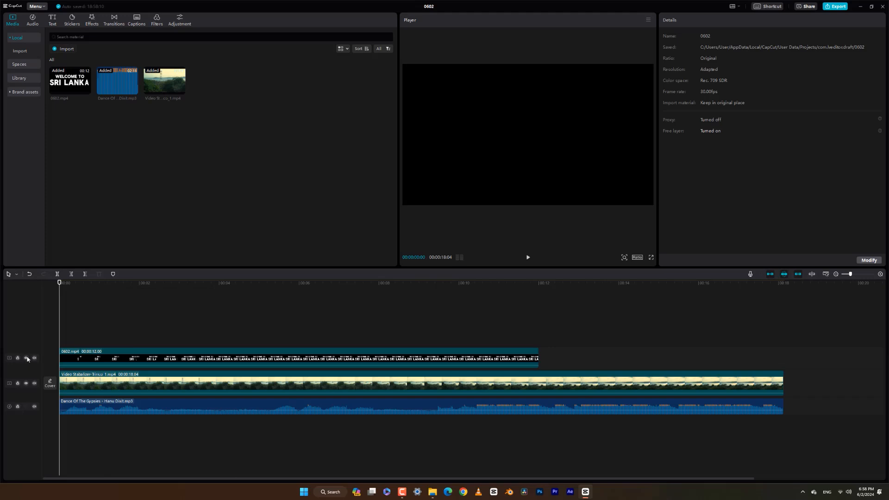
Hide the 0602.mp4 title track and scrub through the landscape video to about 14 seconds
left_click(26, 358)
left_click(211, 284)
left_click_drag(233, 291, 622, 297)
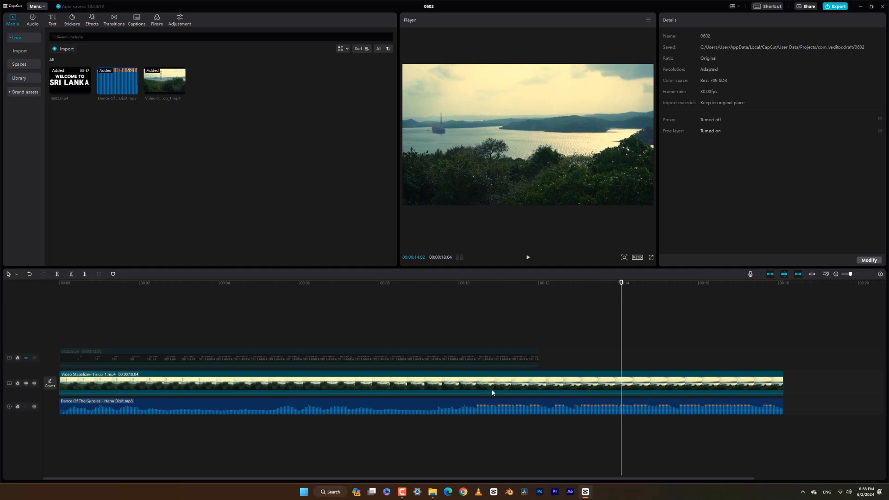
Reverse the landscape video clip on the main track
left_click(477, 391)
right_click(457, 386)
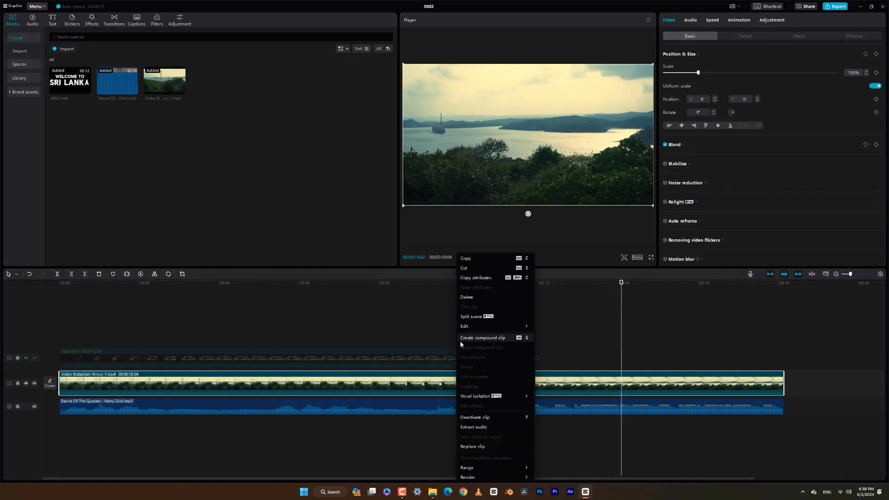
mouse_move(487, 325)
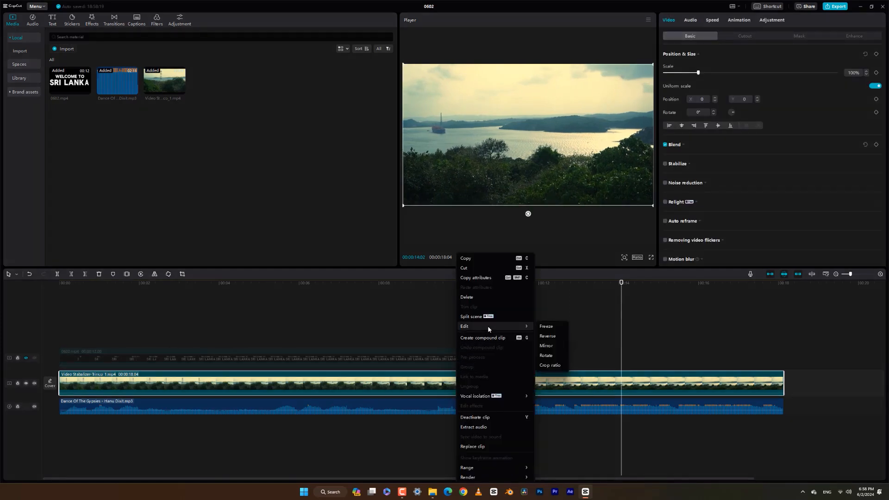
left_click(545, 337)
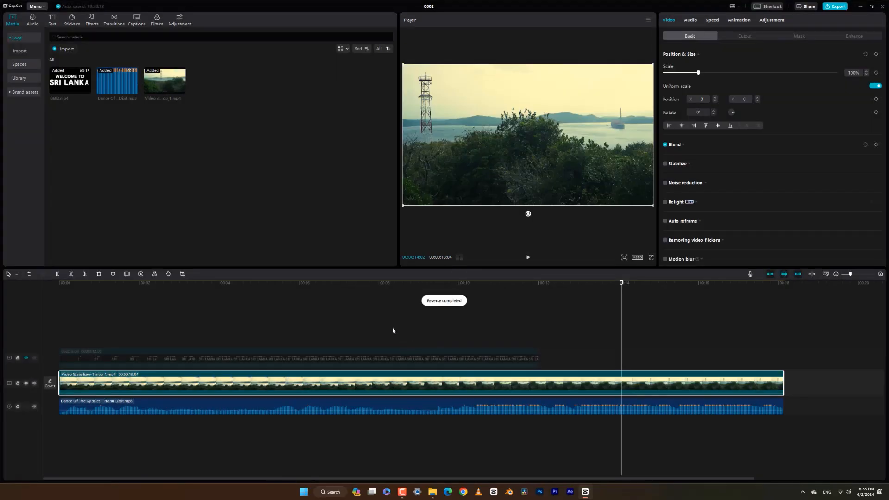
Split the reversed landscape video at 00:00:03:25 and delete the part before the cut
left_click(213, 384)
key("ctrl+b")
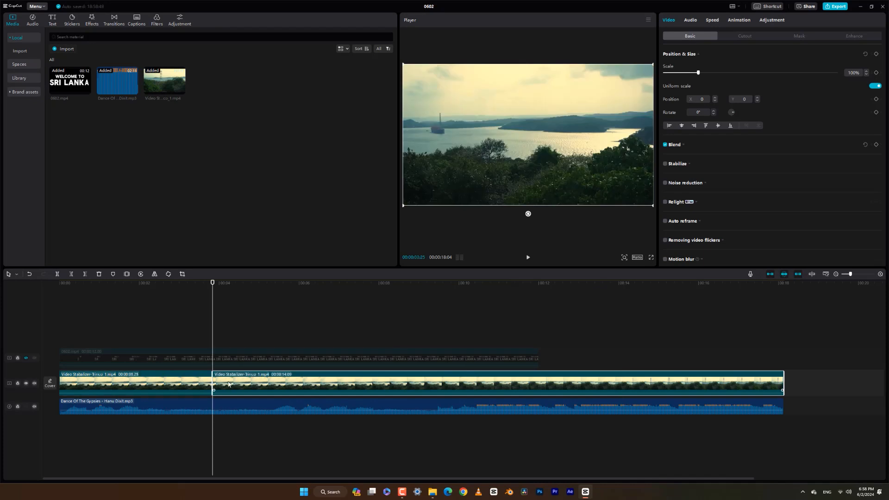
left_click(200, 383)
key("Delete")
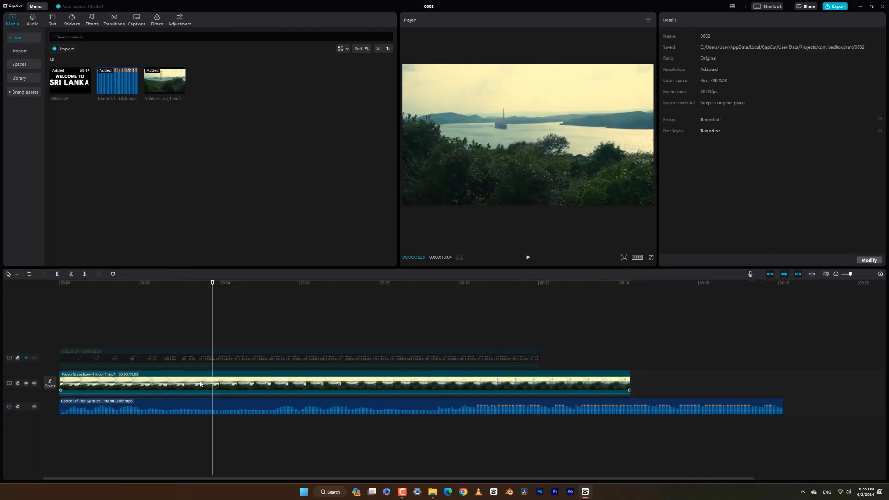
Split the music track at the landscape video's end (00:00:14:09), delete the remainder, and play the sequence from the start
left_click(631, 287)
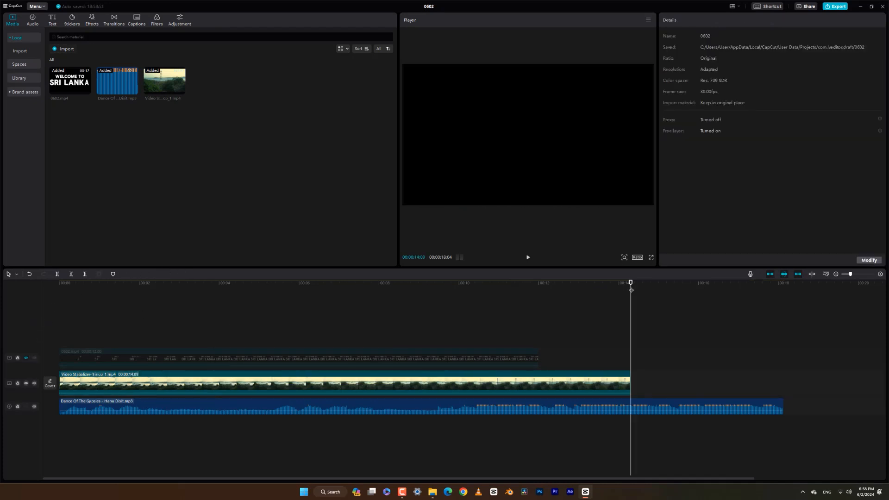
left_click(646, 412)
key("ctrl+b")
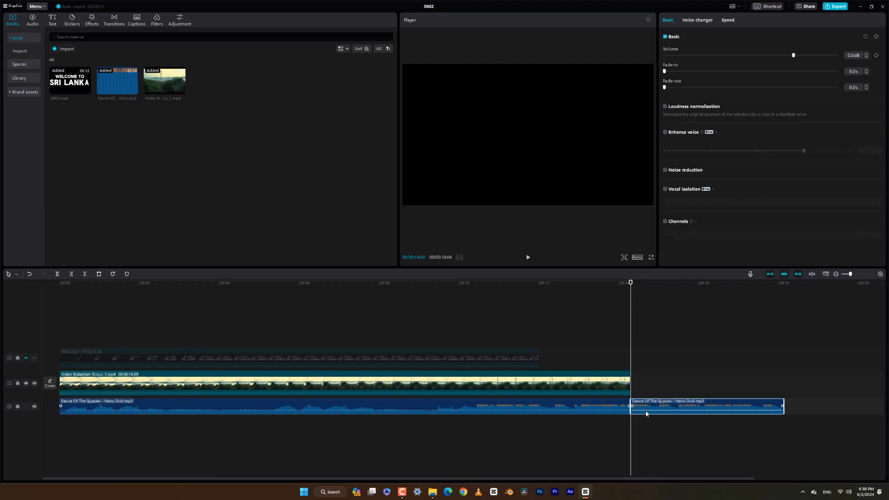
key("Delete")
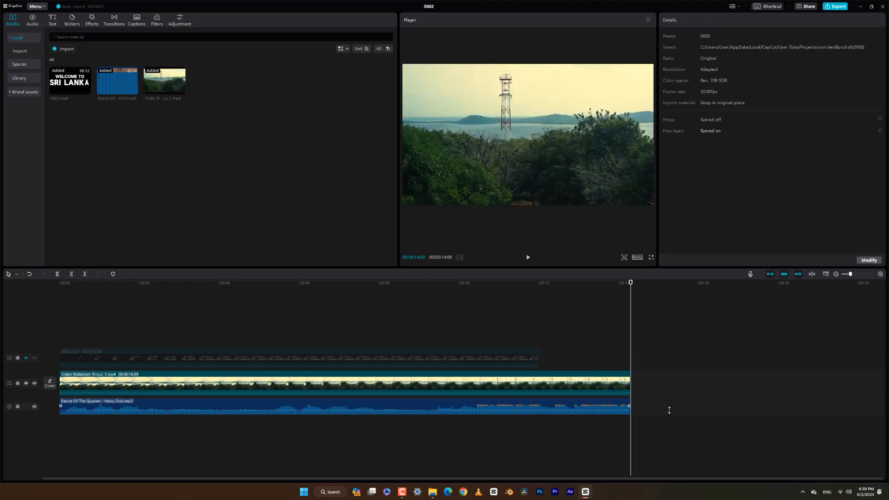
left_click_drag(251, 285, 2, 283)
key("space")
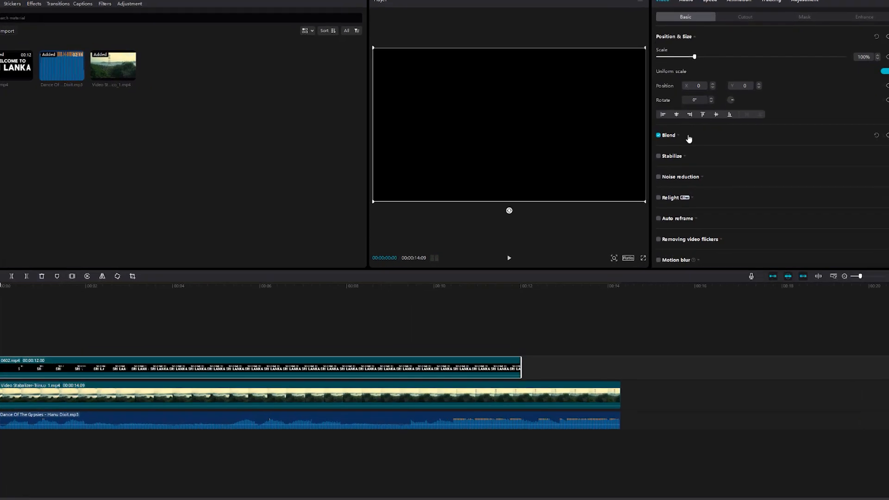
Set the 0602.mp4 title clip's blend mode to Multiply and play the result
left_click(647, 80)
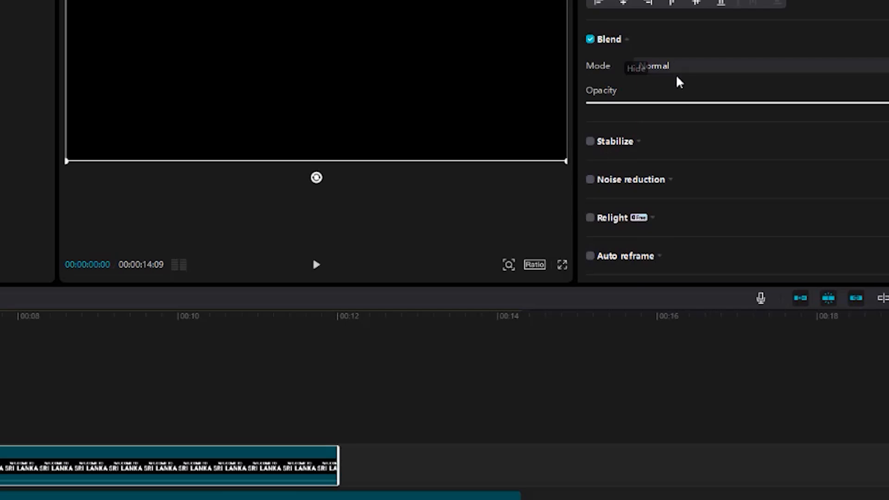
left_click(713, 66)
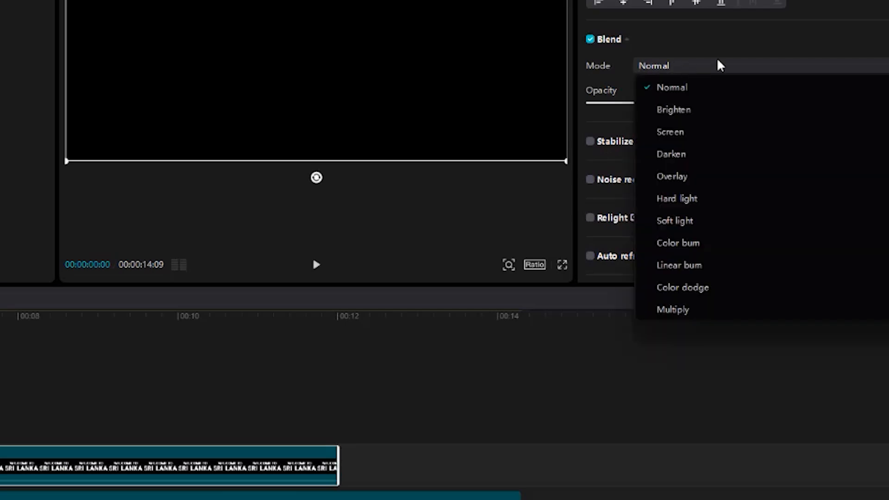
left_click(697, 309)
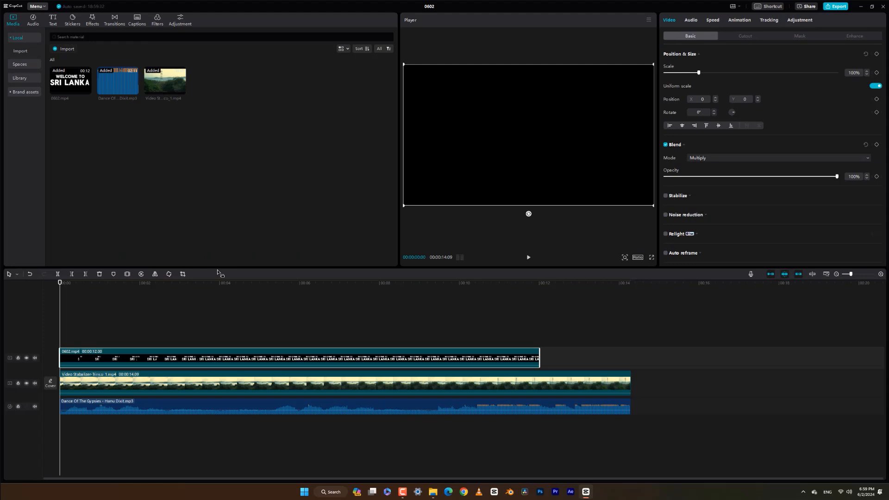
key("space")
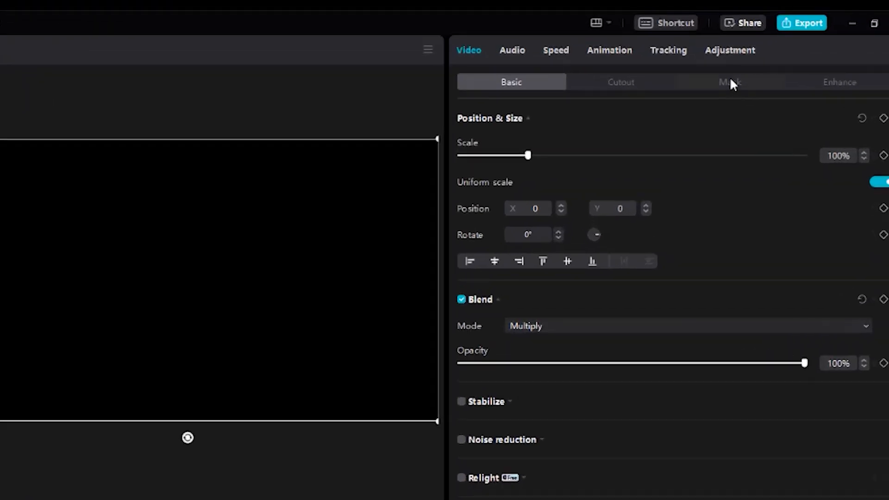
Apply a Mirror mask to the 0602.mp4 title clip and enlarge it to size 1080 to cover the full frame
left_click(799, 36)
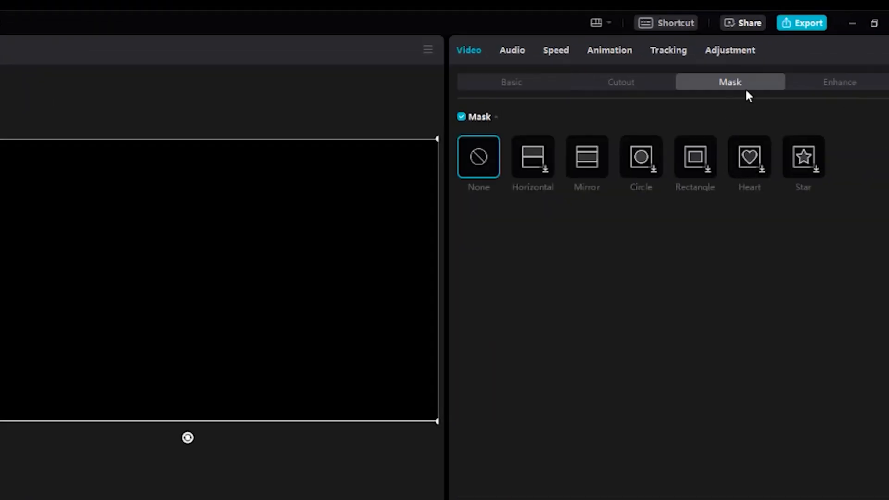
left_click(591, 159)
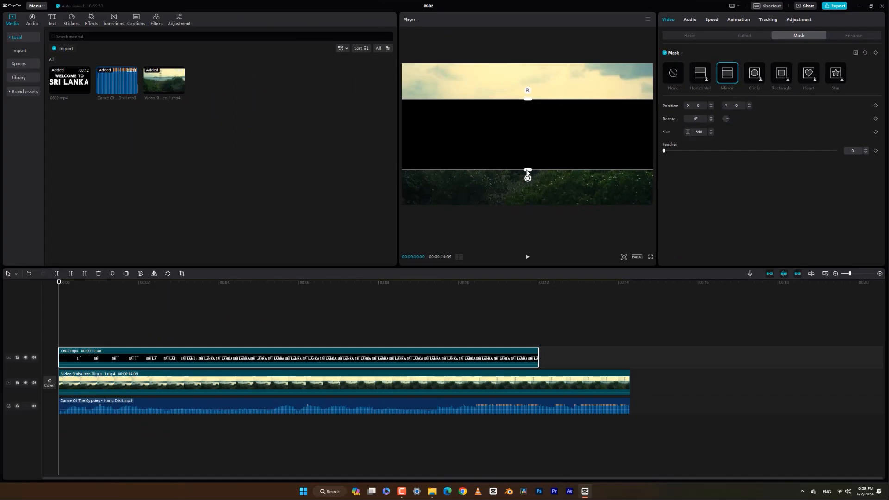
left_click_drag(187, 350, 186, 411)
left_click_drag(525, 197, 525, 207)
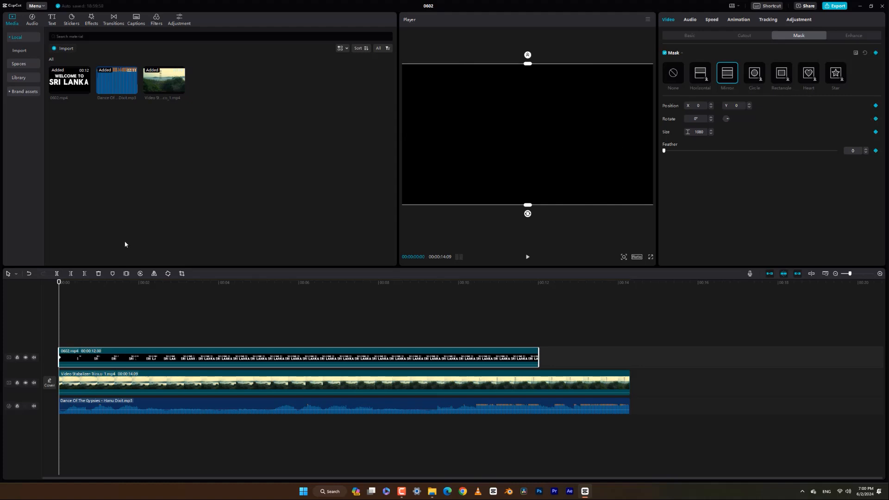
Add a mask keyframe to the title clip at 00:00:03:20
left_click(202, 282)
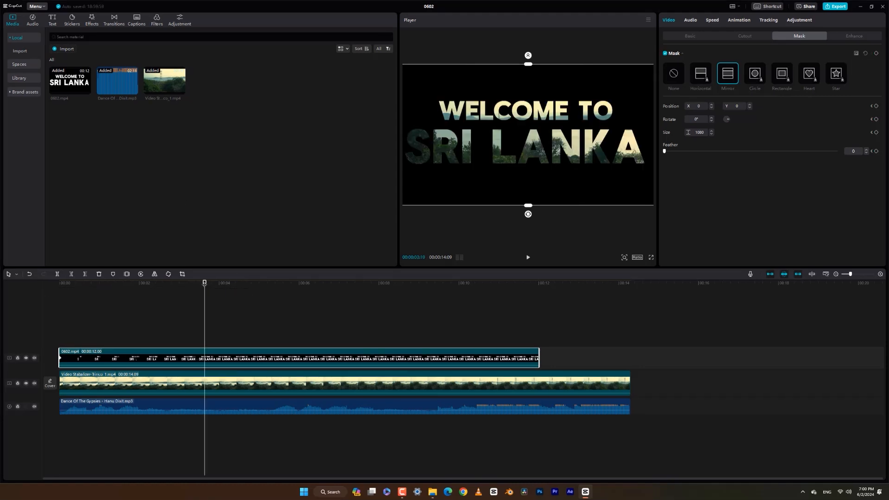
mouse_move(203, 282)
left_mouse_down()
mouse_move(171, 283)
mouse_move(206, 288)
left_mouse_up()
left_click(876, 54)
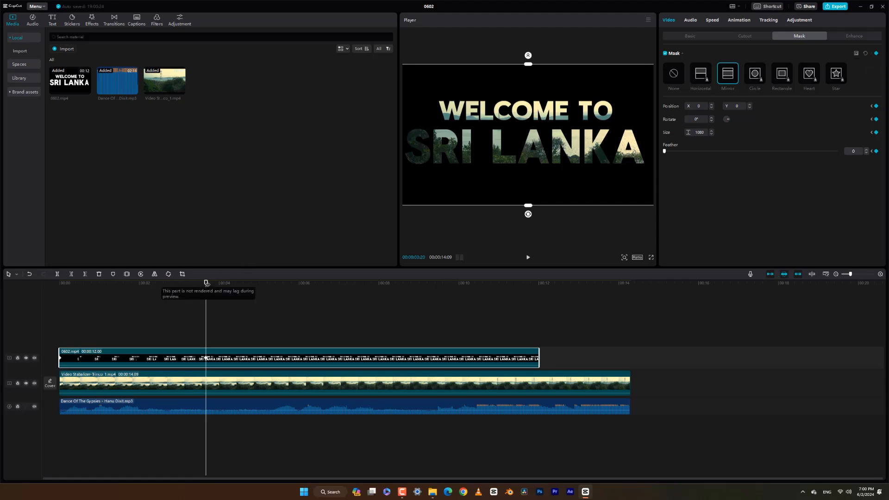
Add a mask keyframe to the title clip at about 6 seconds and reduce the mask size to 540
left_click(257, 284)
left_click_drag(268, 287, 301, 287)
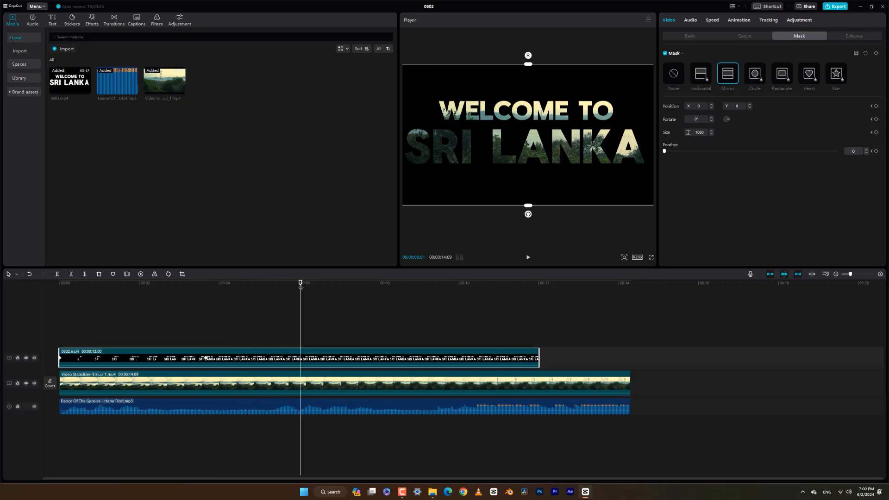
left_click(876, 54)
left_click_drag(528, 66, 527, 100)
Keyframe the title's mask at 00:00:08:15 with size 406 and feather 100, and shrink it to size 3 at 00:00:09:29
left_click_drag(327, 285, 399, 283)
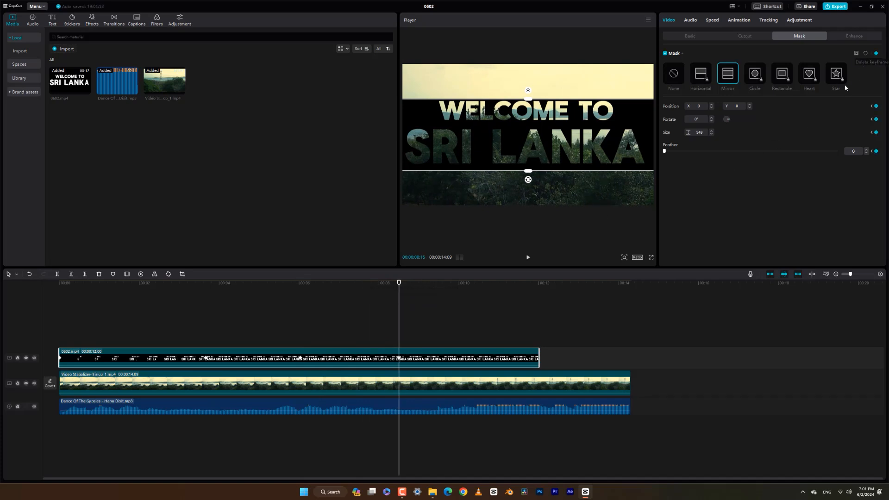
left_click_drag(529, 91, 532, 69)
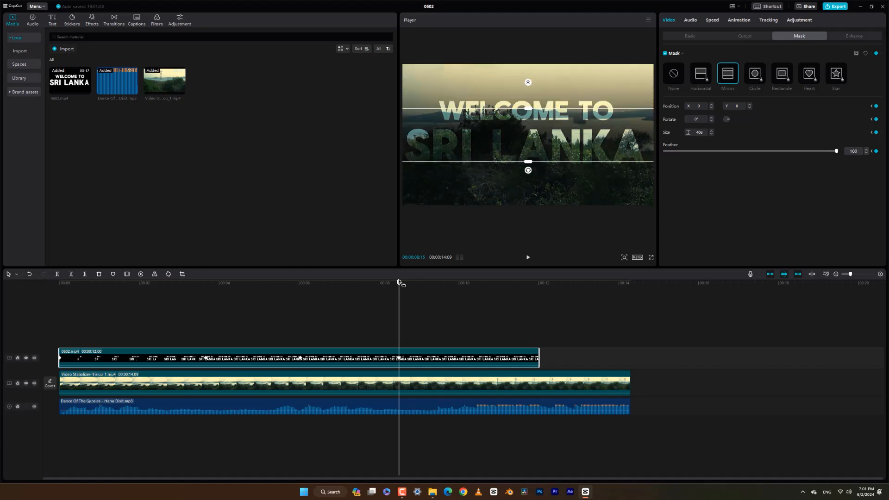
left_click_drag(399, 283, 458, 283)
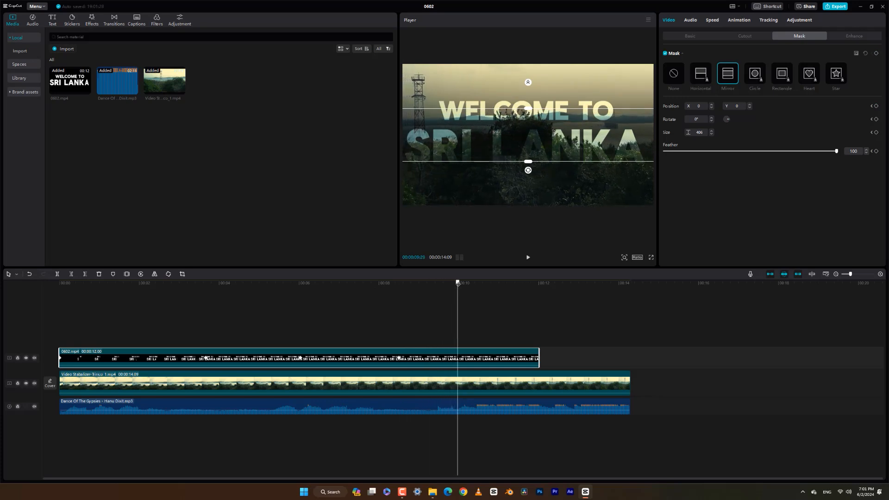
left_click_drag(526, 111, 530, 137)
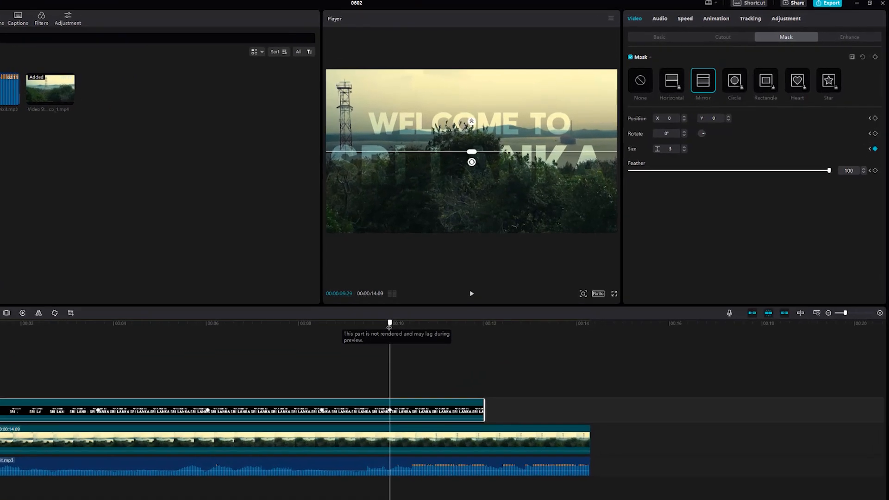
Fade out the title clip with opacity keyframes, starting at 100% just after 10 seconds and lowering the opacity at the clip's end
key("Right")
key("Right")
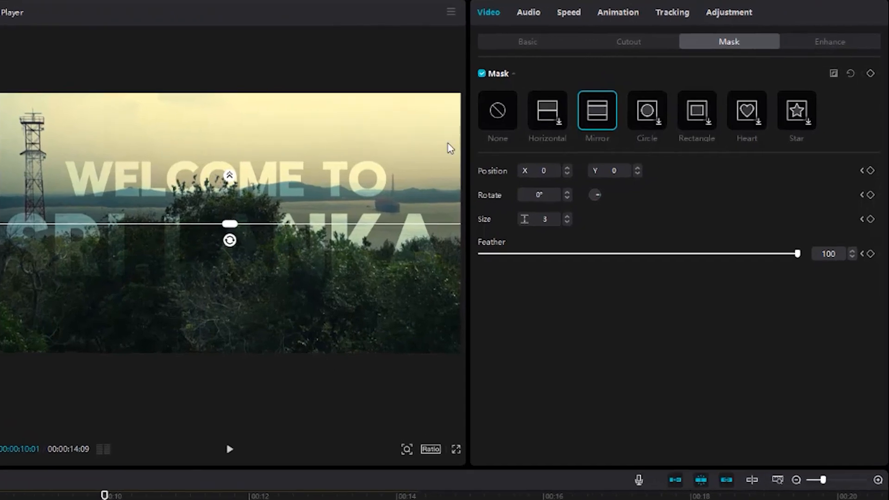
left_click(560, 40)
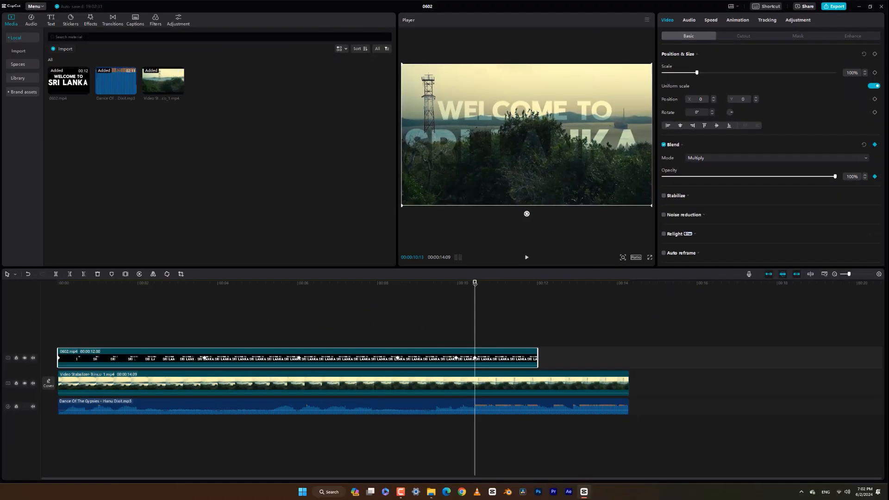
left_click_drag(475, 283, 538, 290)
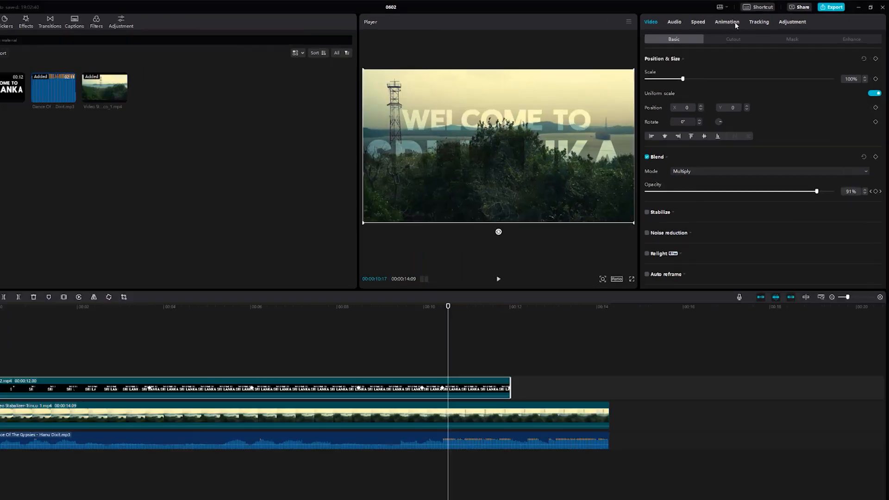
Apply the Zoom 1 entrance animation to the title clip with a 1.0 s duration and play it
left_click(739, 20)
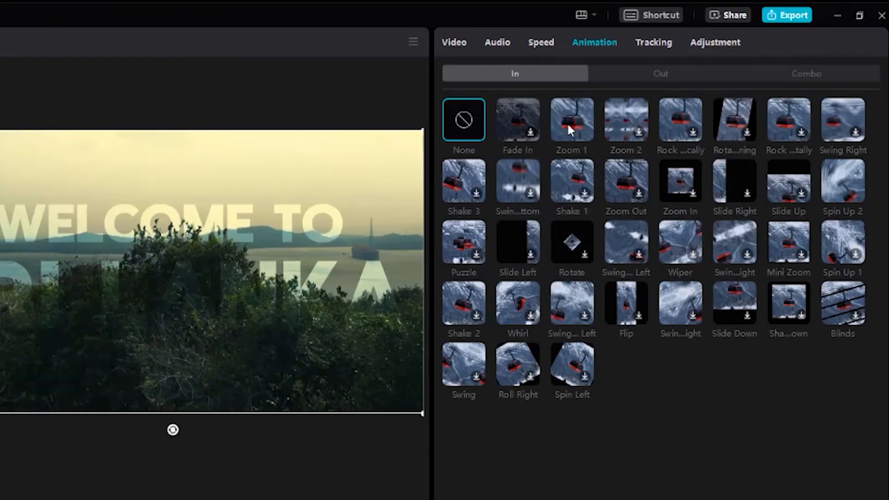
left_click(567, 124)
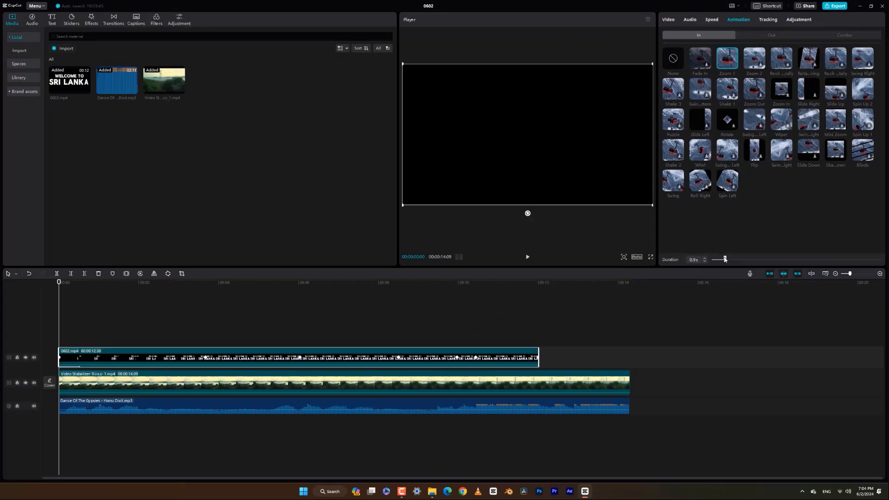
key("space")
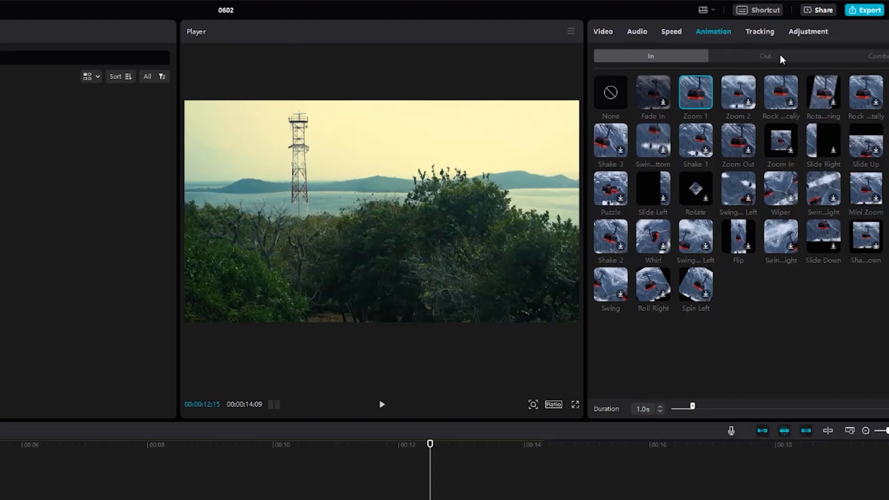
Apply the "Rota...ut 2" exit animation to the title clip with a duration of about 1.1 s, and return to the start
left_click(772, 35)
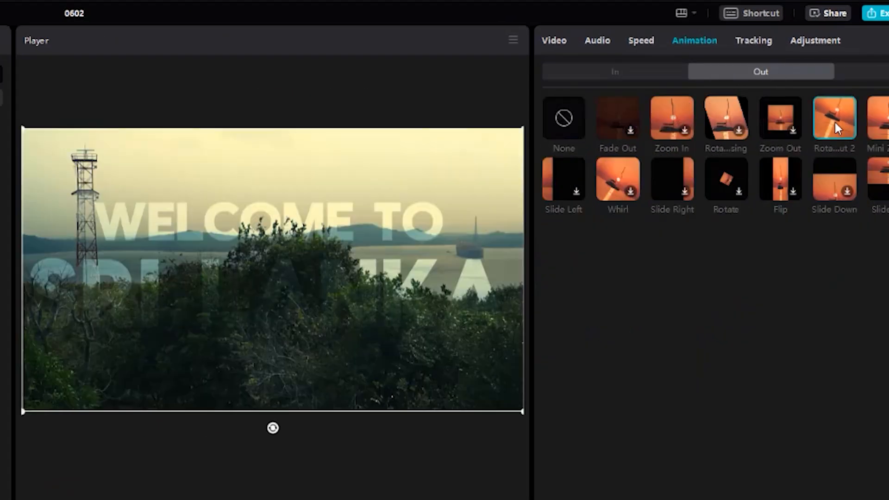
left_click_drag(850, 261, 848, 261)
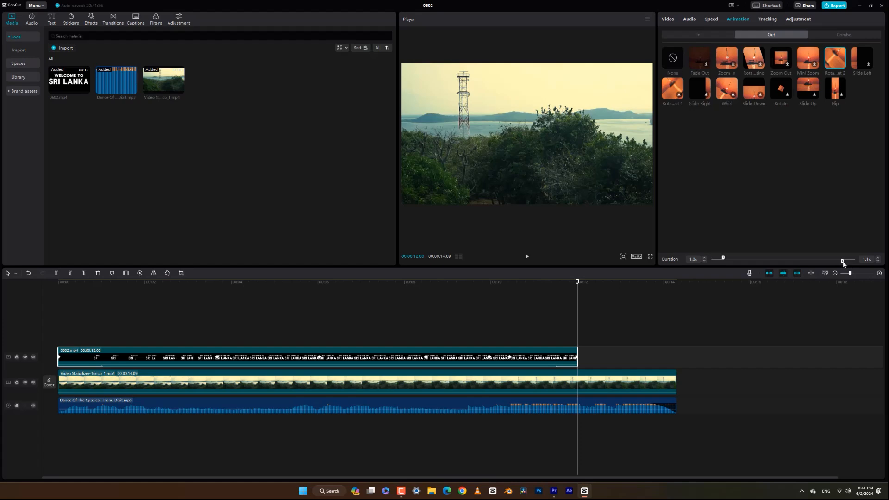
left_click_drag(843, 262, 843, 262)
left_click_drag(166, 281, 0, 277)
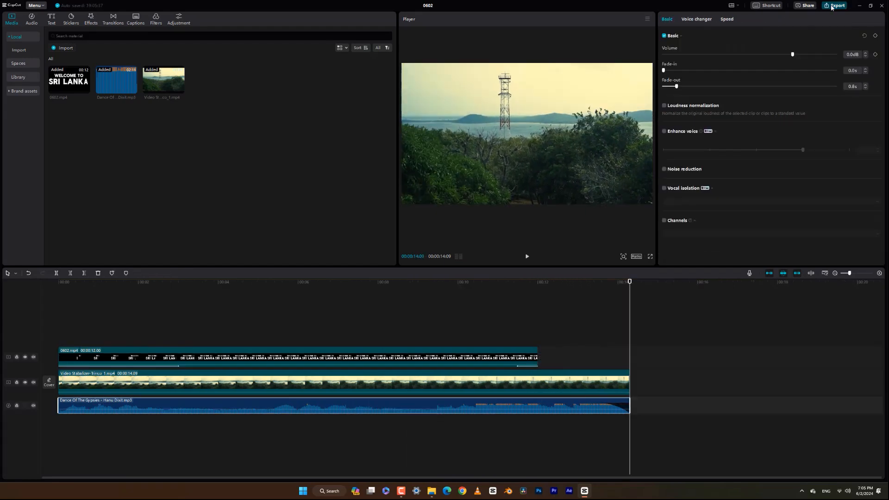
Export the video as 1080P mp4 at 30fps, titled "WELCOME TO SRI LANKA", to a chosen destination folder
left_click(834, 5)
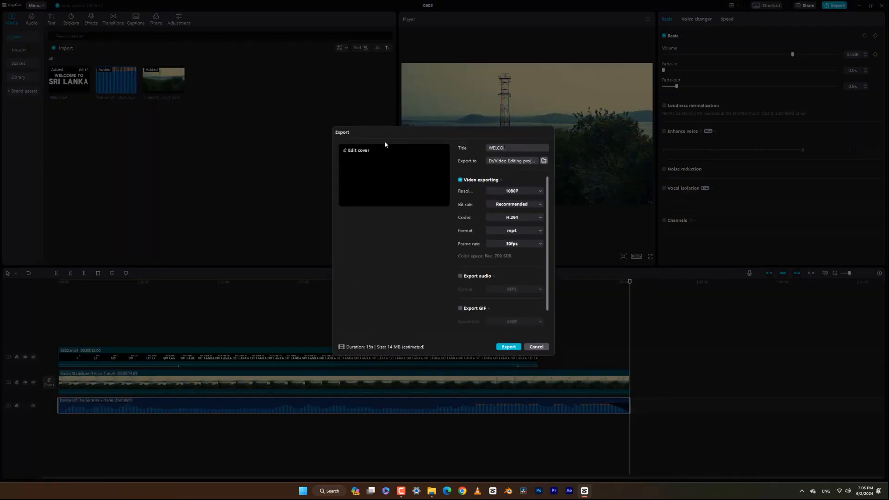
type("NKA")
left_click(543, 161)
left_click(687, 364)
left_click(509, 348)
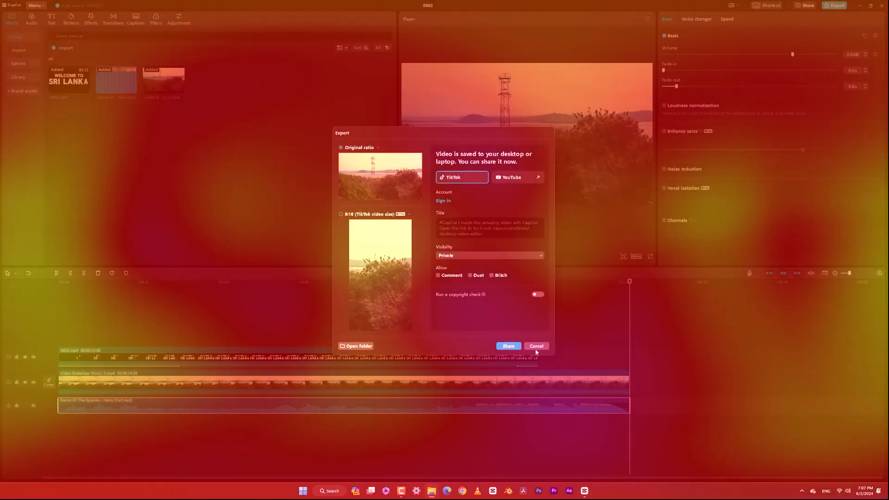